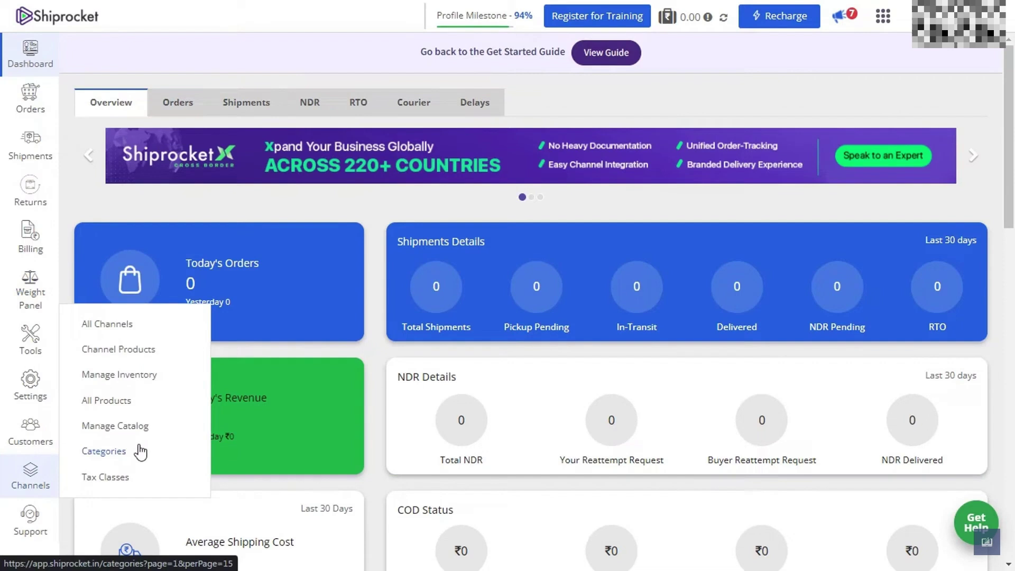
Go from All Channels to the Add Channel page listing the available integrations.
left_click(122, 326)
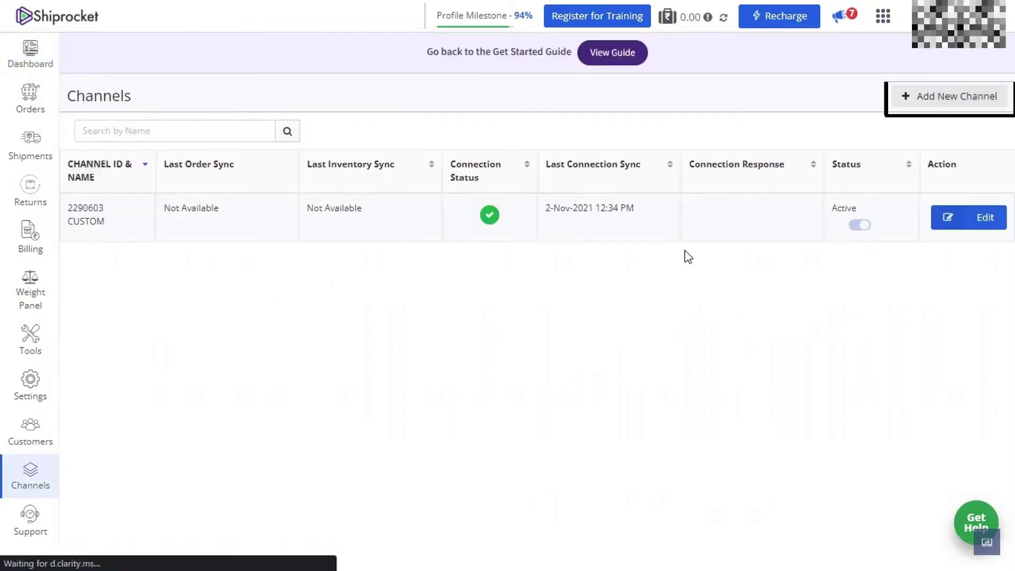
left_click(947, 99)
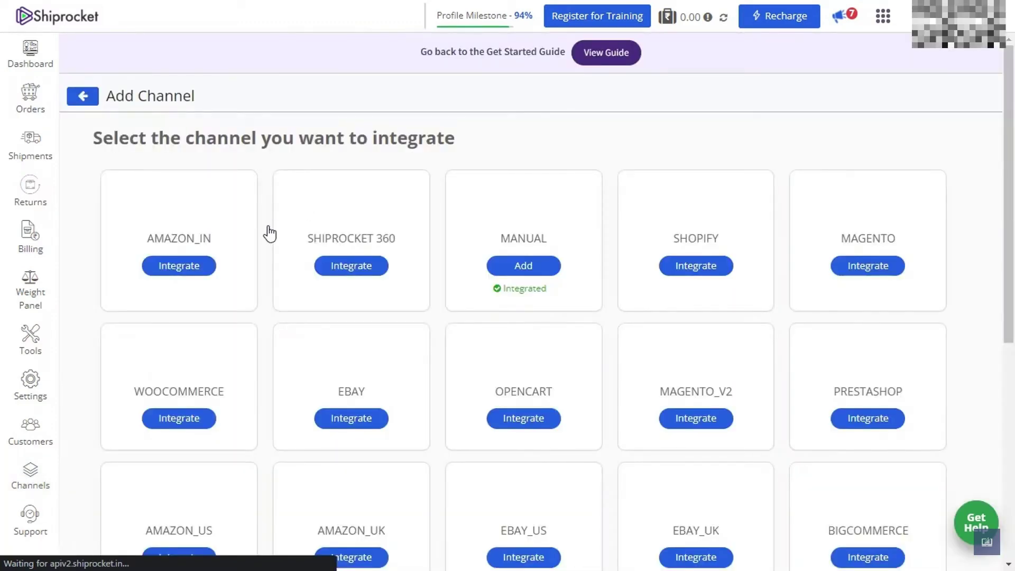
left_click(697, 267)
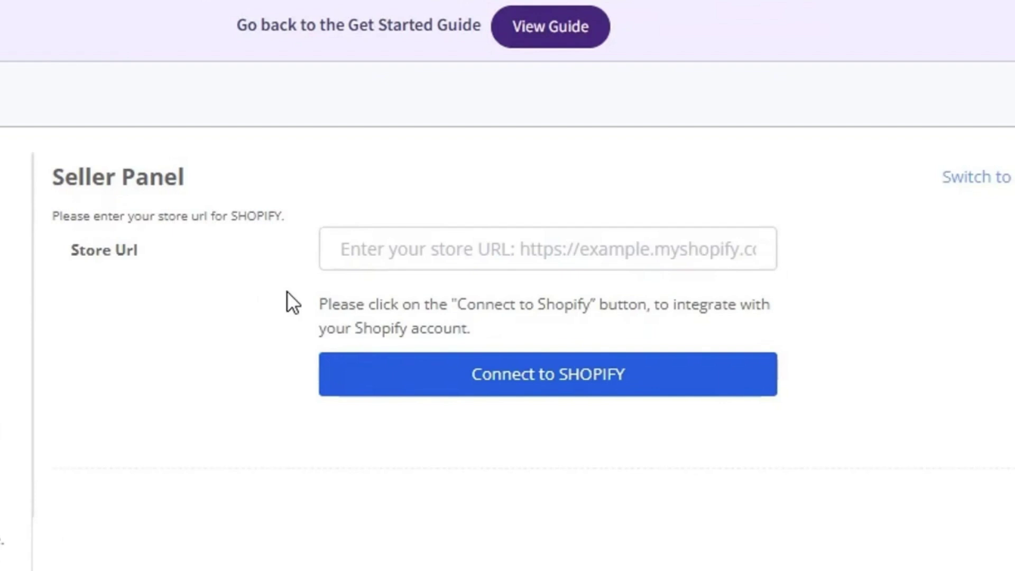
left_click(432, 249)
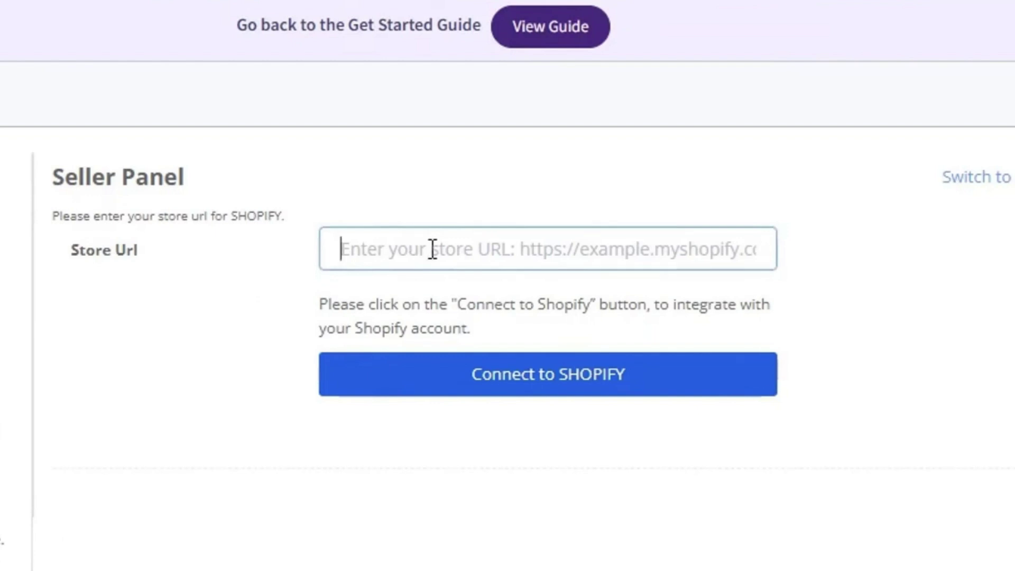
type("https://c-desk-test.myshopify.com/")
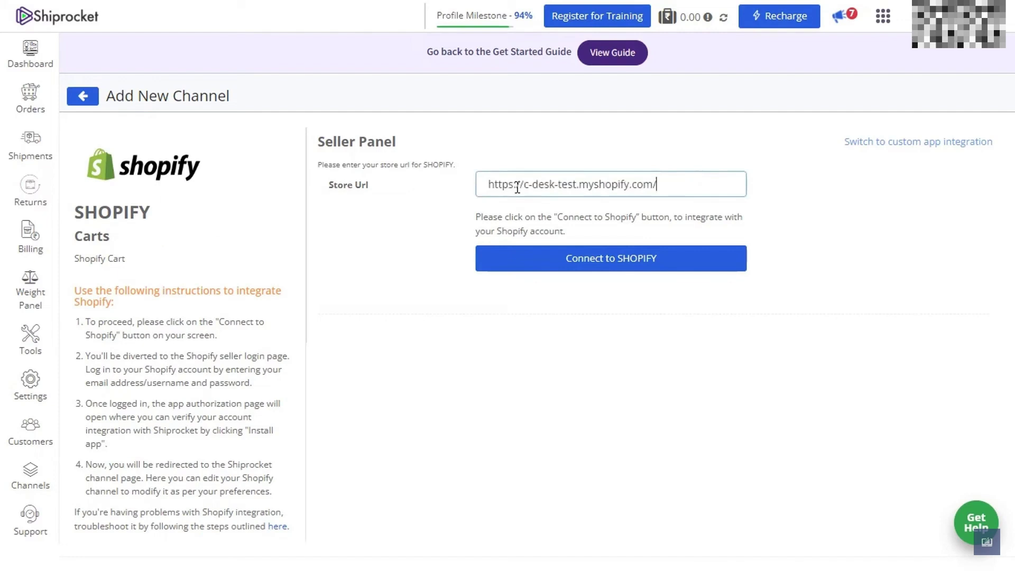
Connect to Shopify and install the Shiprocket app on the CDesk Dropship store.
left_click(659, 264)
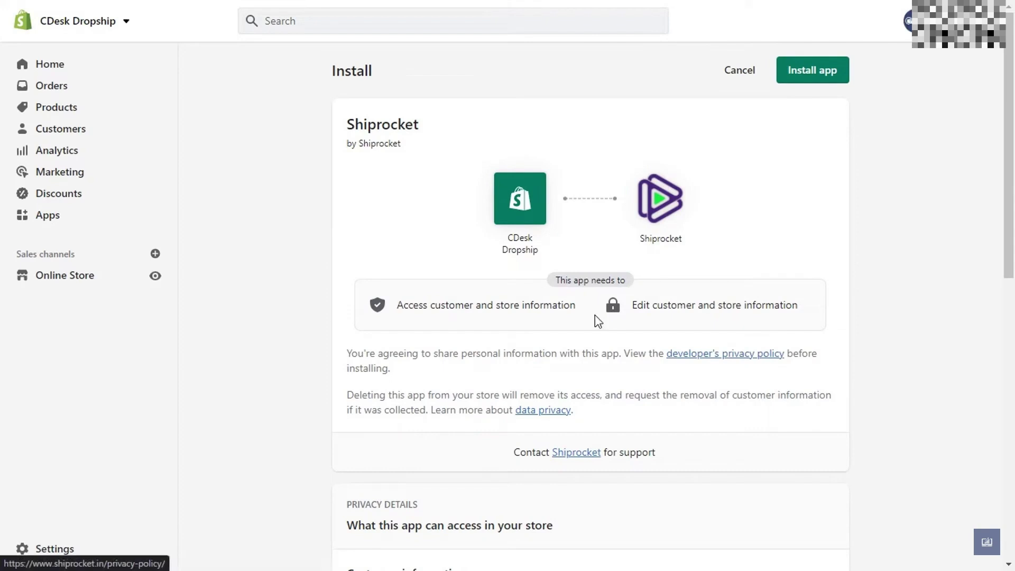
left_click(809, 74)
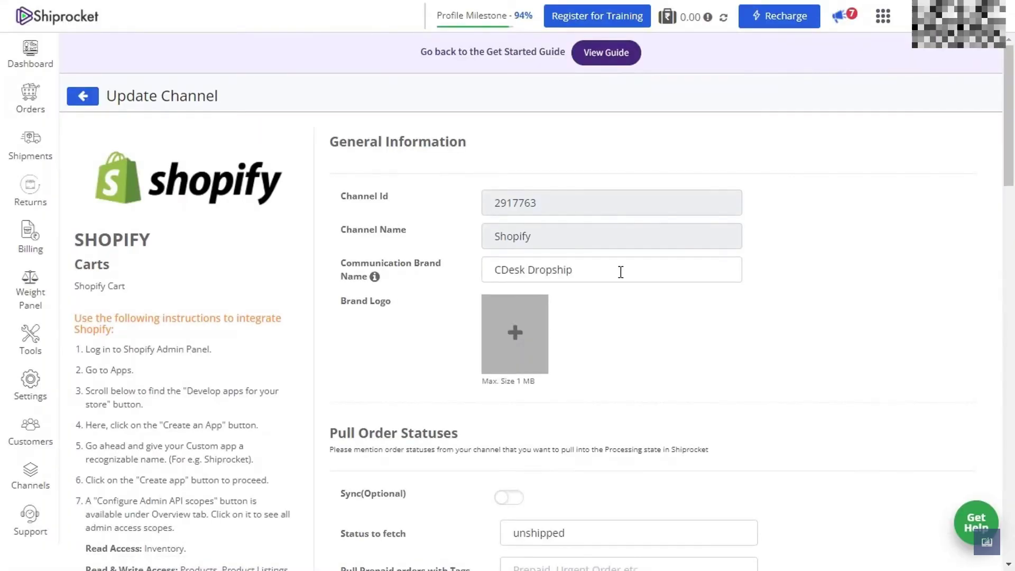
Check the communication brand name and leave it as CDesk Dropship.
left_click(620, 272)
key("ctrl+a")
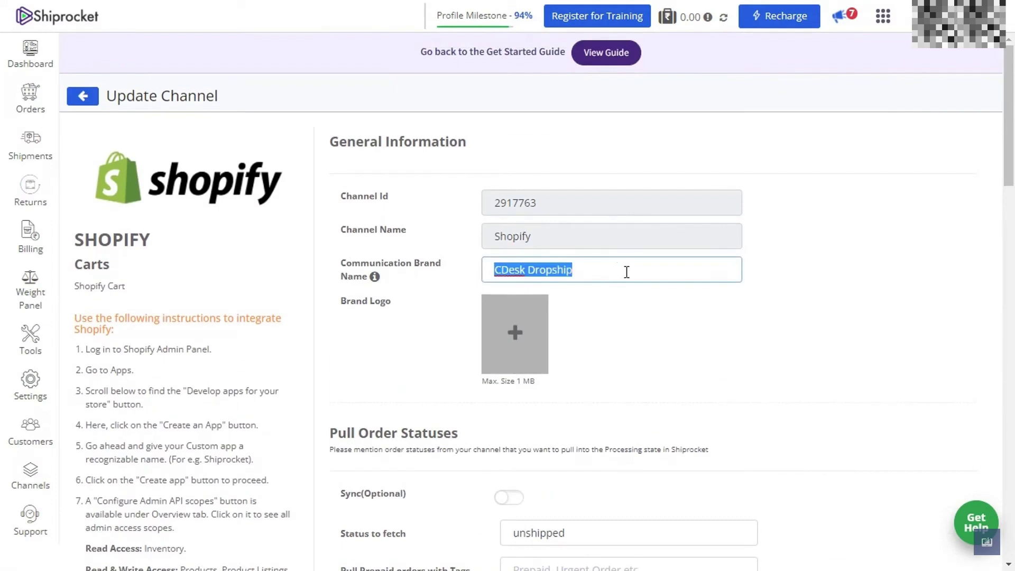
left_click(649, 335)
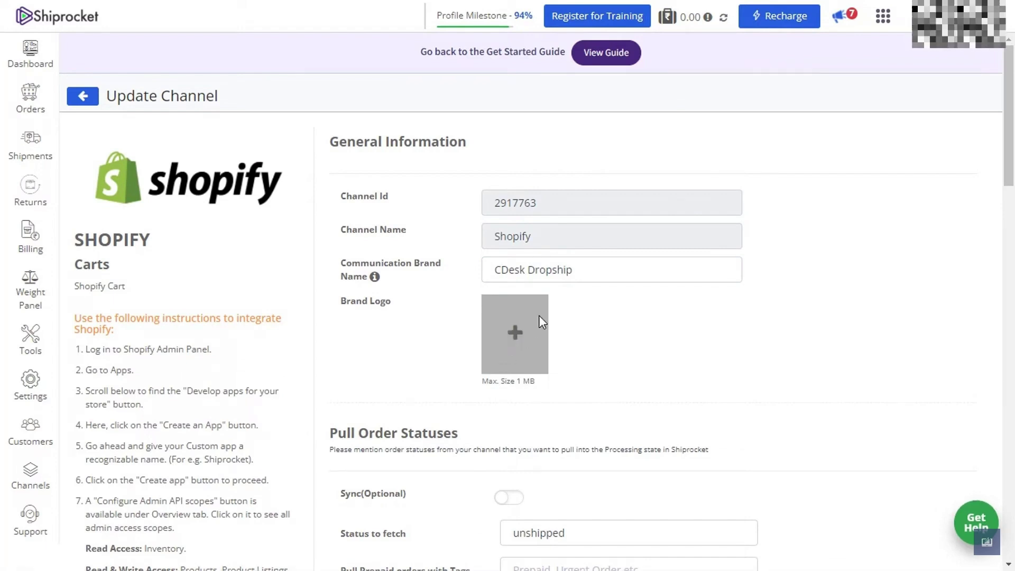
Turn on order sync and set Status to fetch to unshipped, fulfilled, unfulfilled.
scroll(525, 326, "down", 4)
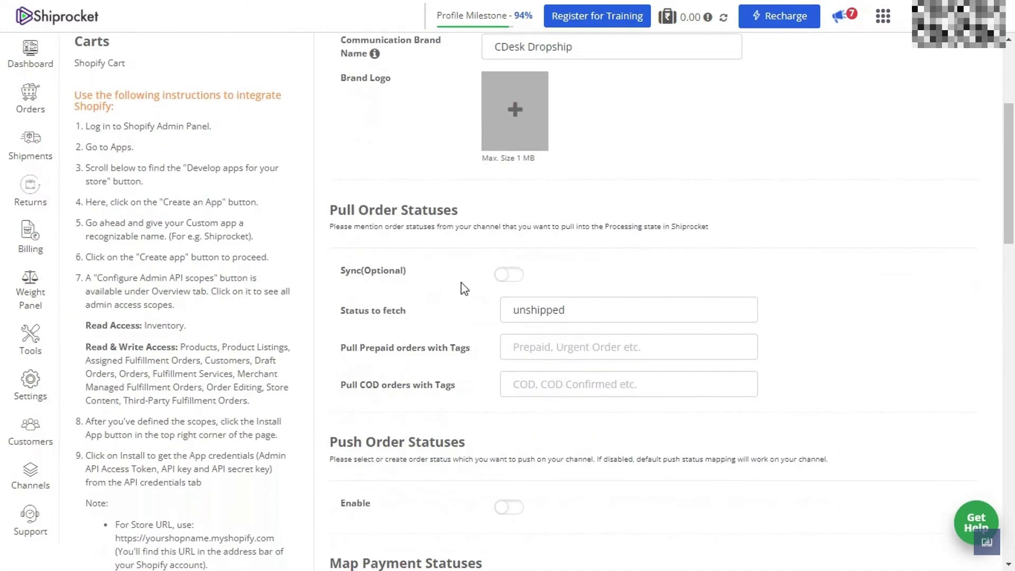
left_click(518, 277)
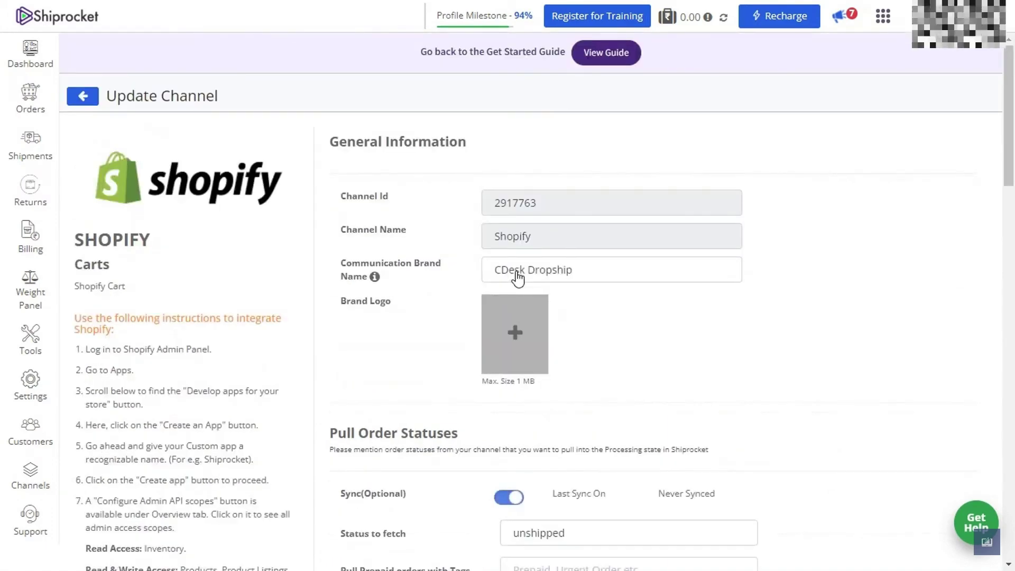
scroll(518, 273, "down", 4)
scroll(447, 317, "down", 2)
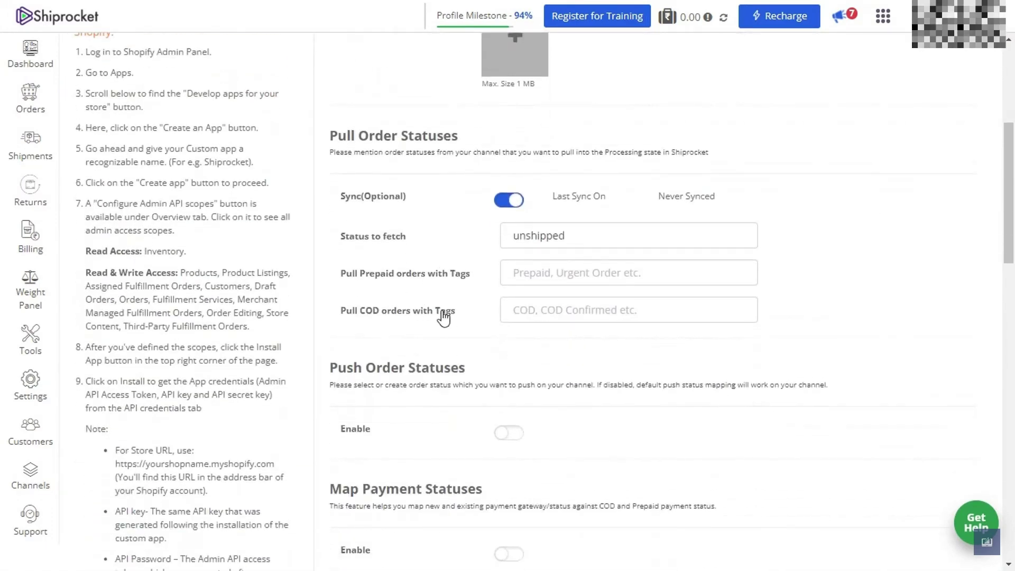
left_click(597, 237)
type(", fulfilled, unfulfi")
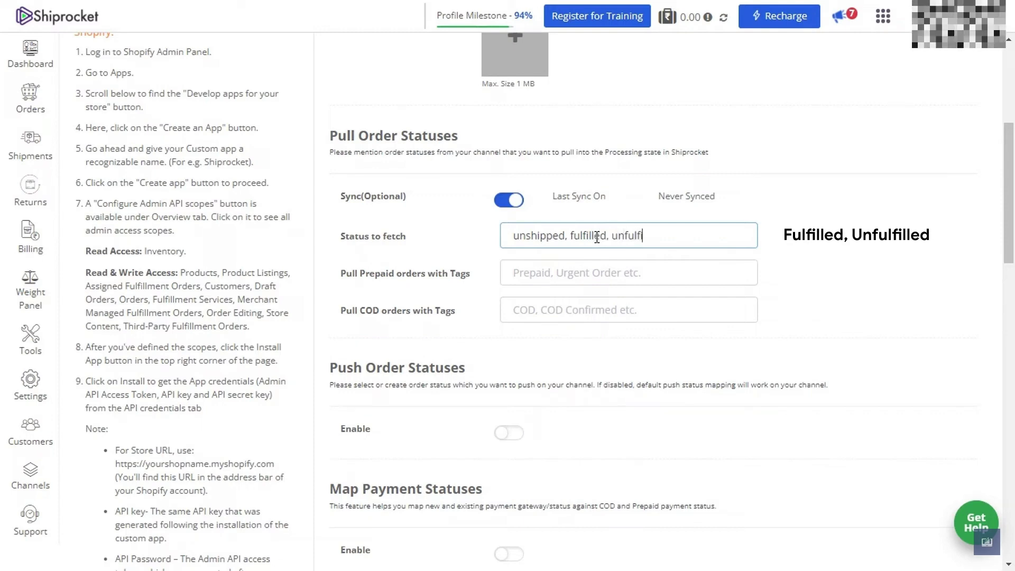
type("d")
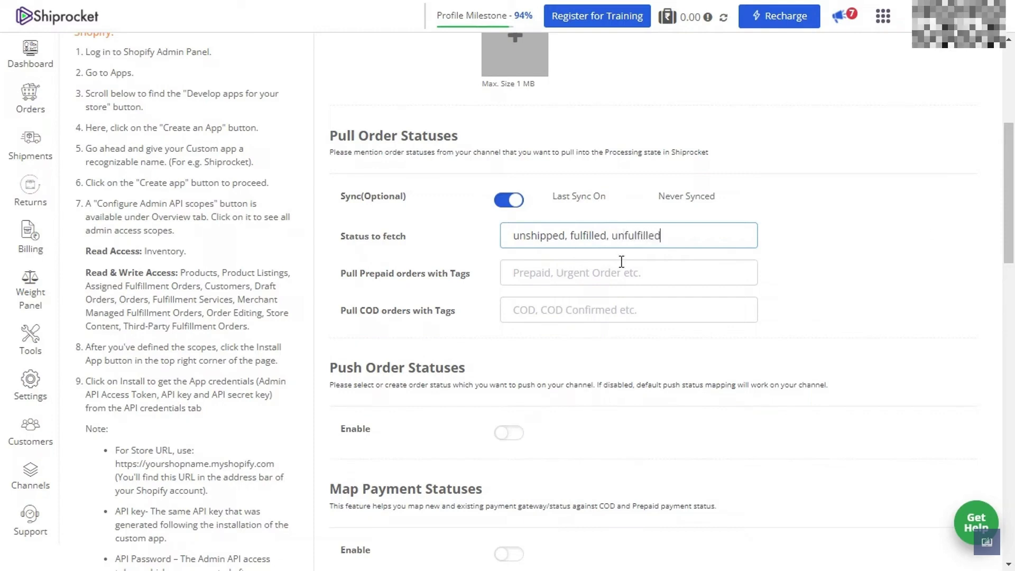
left_click(827, 259)
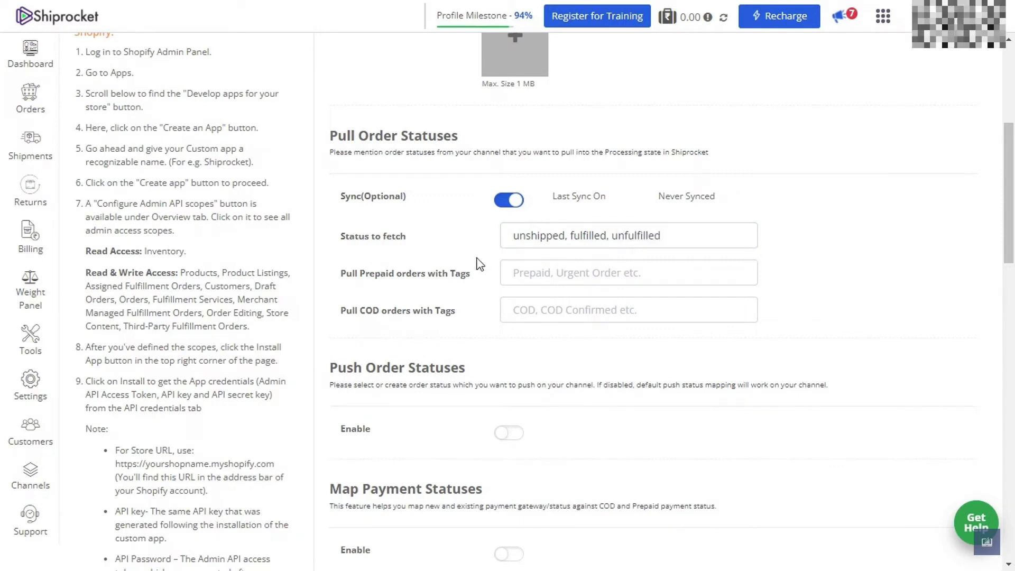
scroll(480, 265, "down", 2)
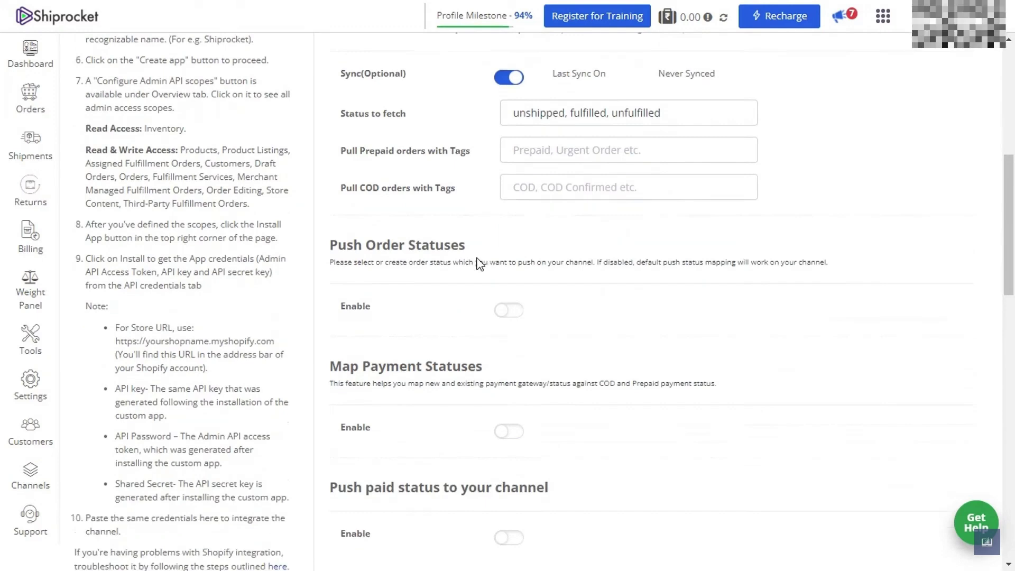
scroll(475, 272, "down", 1)
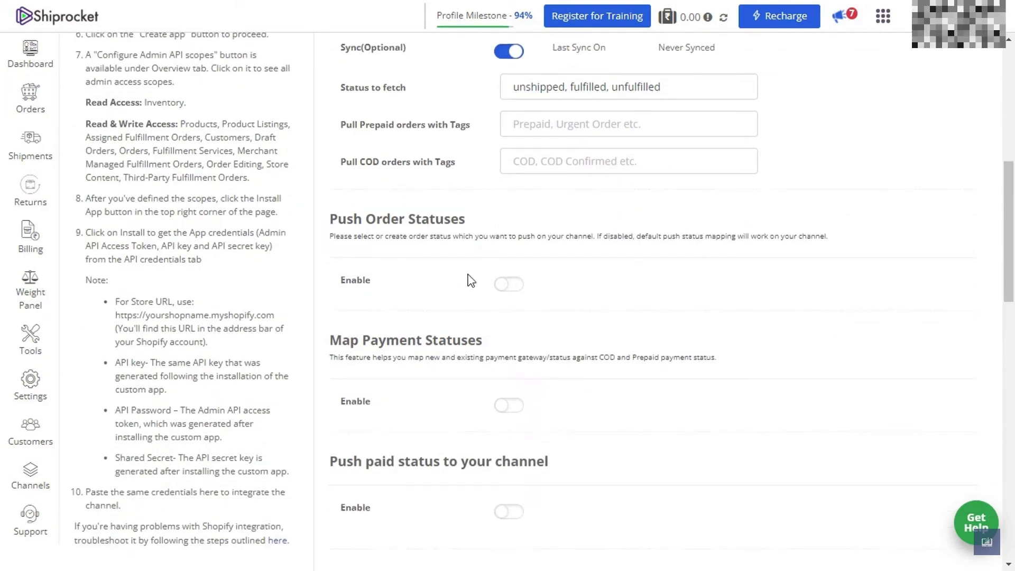
Enable Push Order Statuses to Shopify.
left_click(471, 281)
scroll(418, 297, "down", 6)
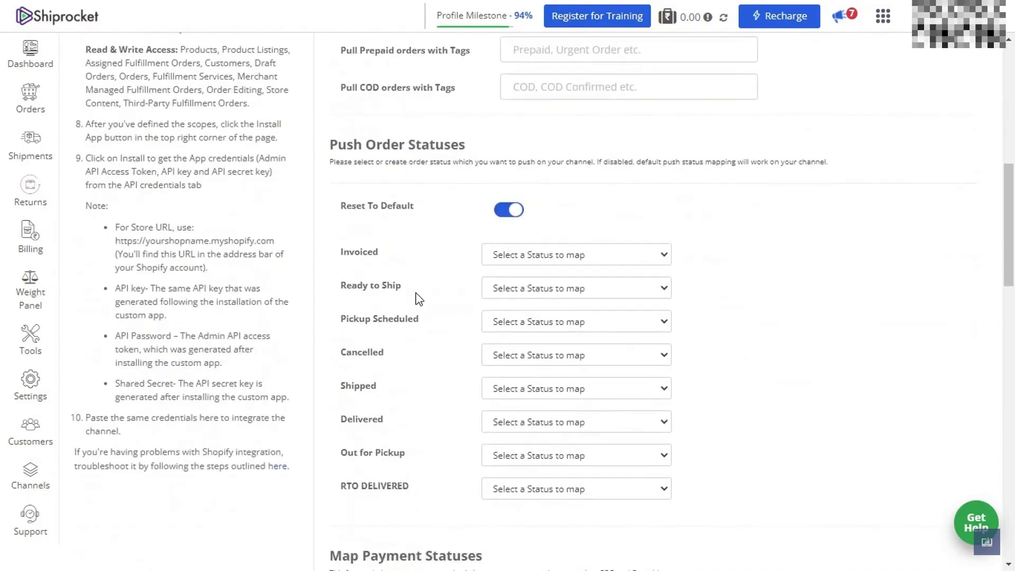
scroll(418, 298, "down", 3)
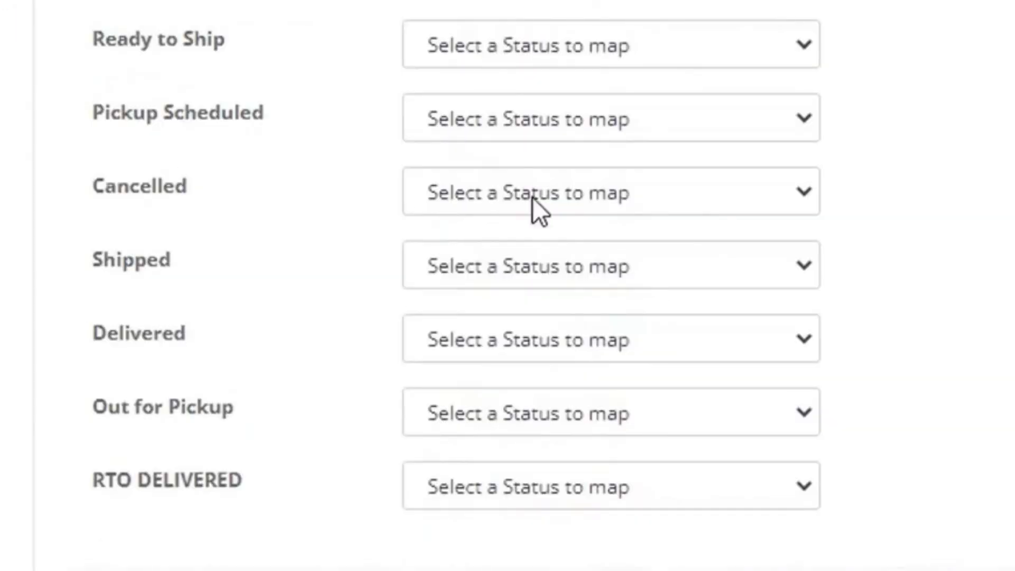
Map Cancelled to Canceled, Shipped to In_Transit and Delivered to Delivered.
left_click(532, 198)
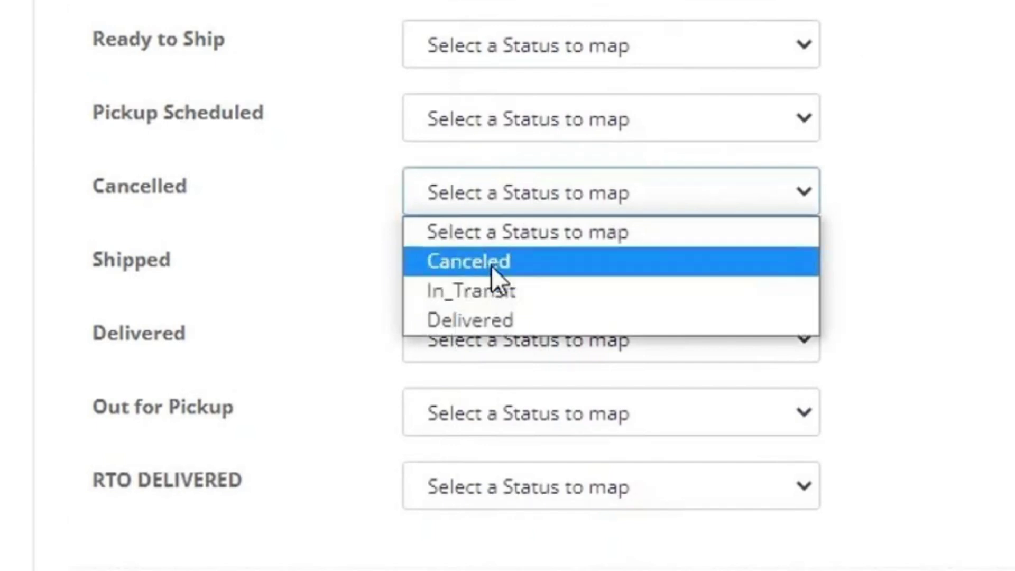
left_click(492, 261)
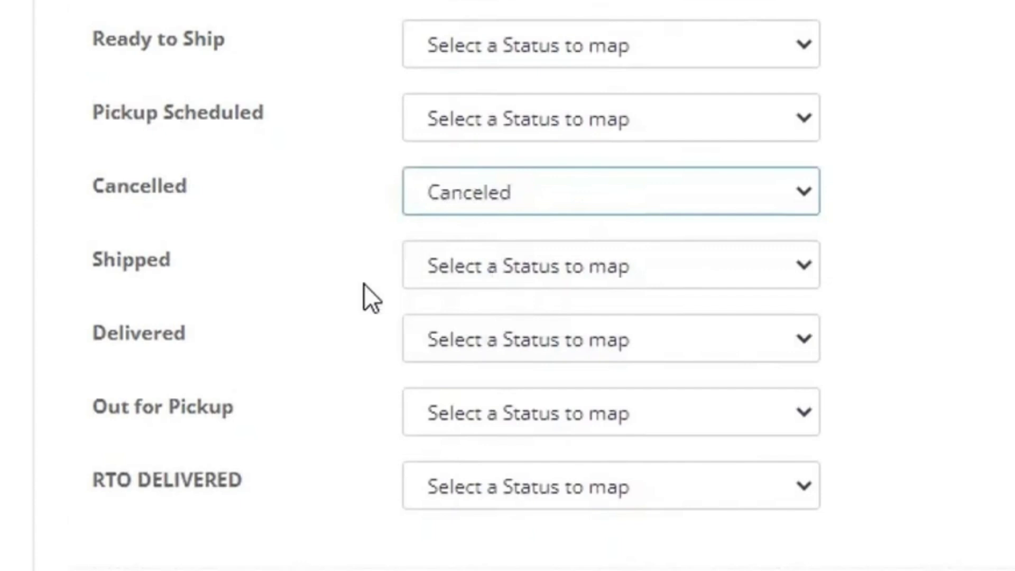
left_click(509, 271)
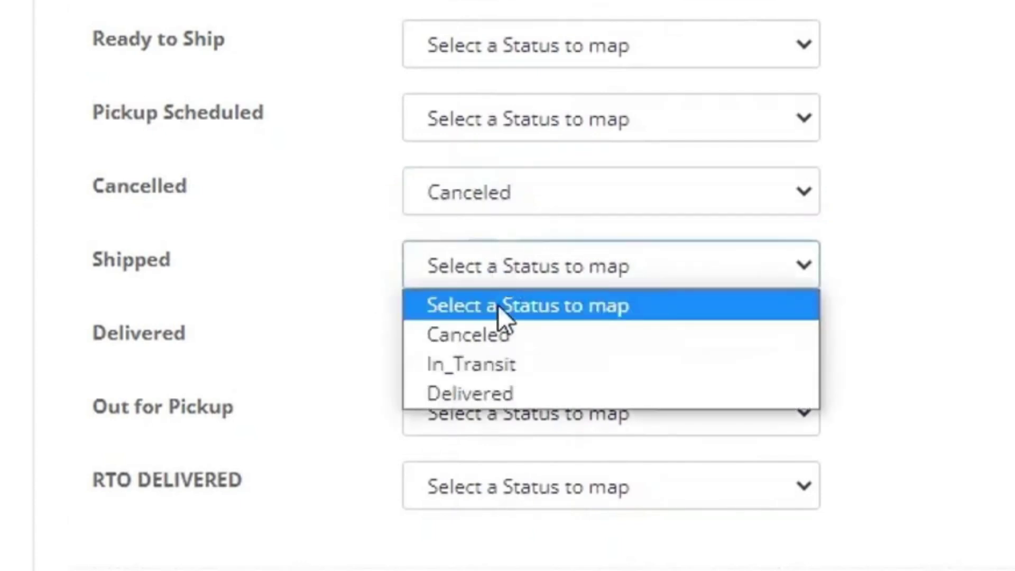
left_click(486, 369)
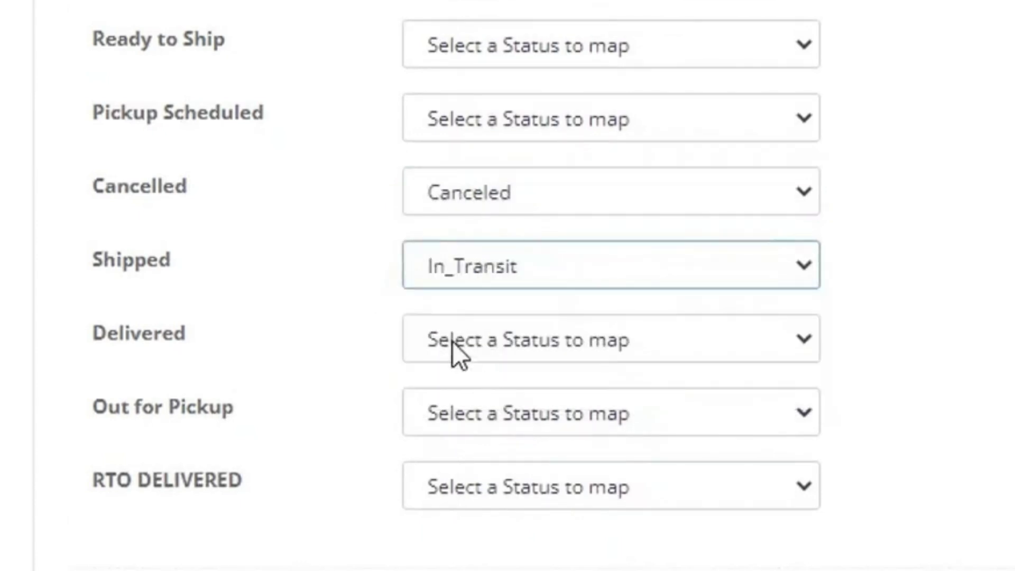
left_click(549, 341)
left_click(490, 466)
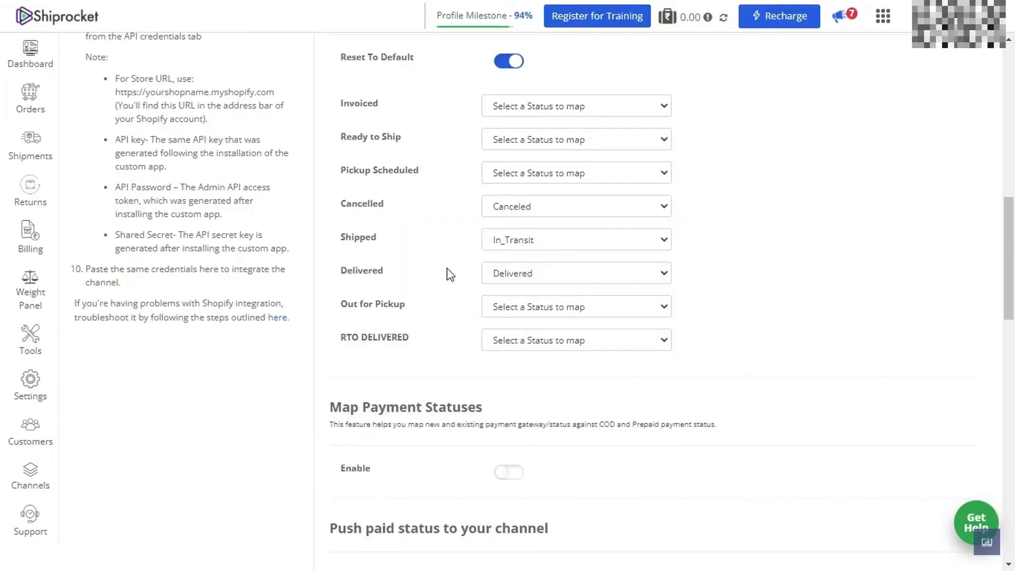
Turn on Map Payment Statuses and clear the old COD 'pending' and Prepaid 'Completed' values.
scroll(448, 273, "down", 4)
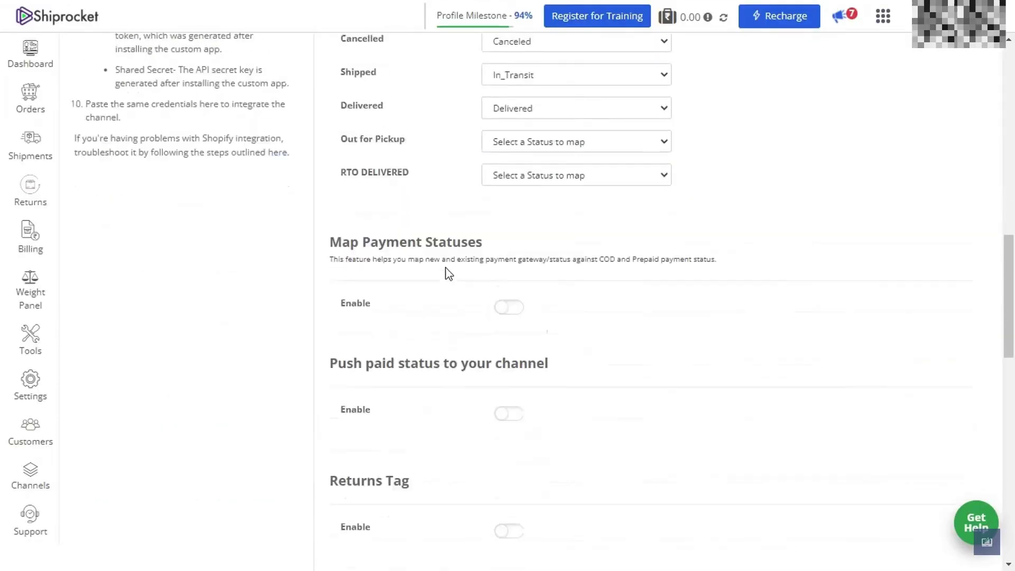
left_click(507, 259)
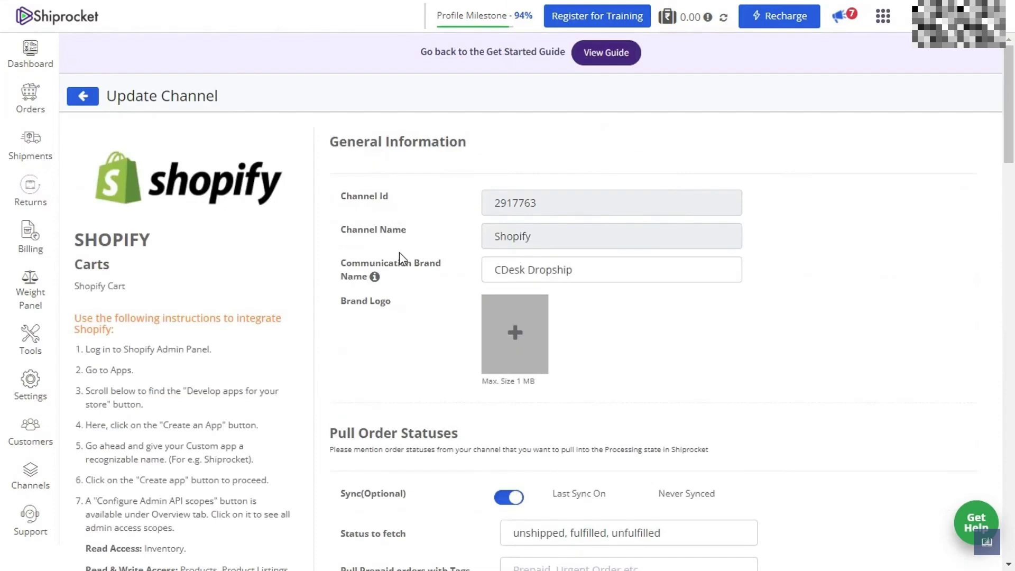
scroll(399, 252, "down", 10)
scroll(399, 263, "down", 7)
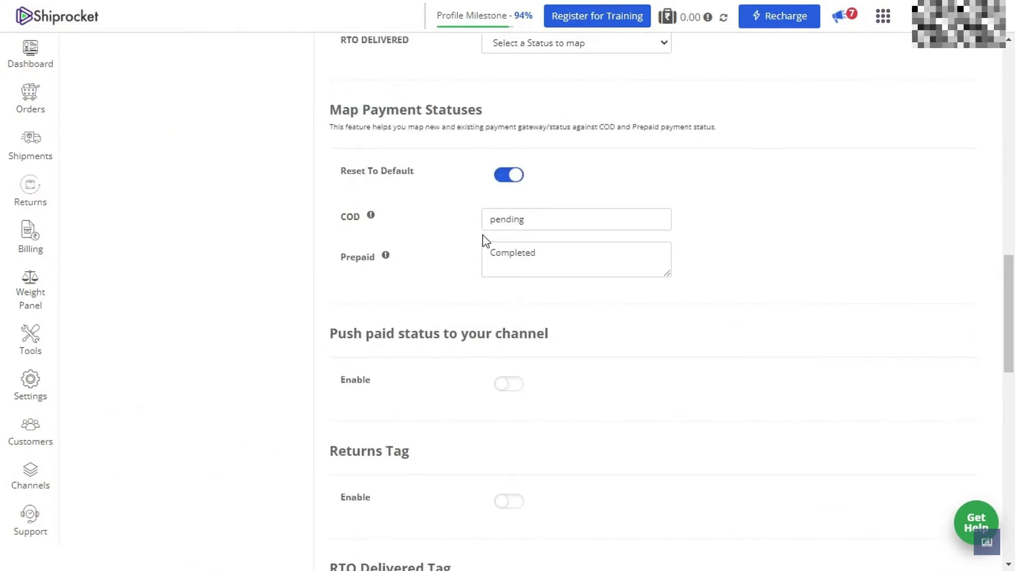
double_click(539, 218)
key("BackSpace")
left_click(541, 251)
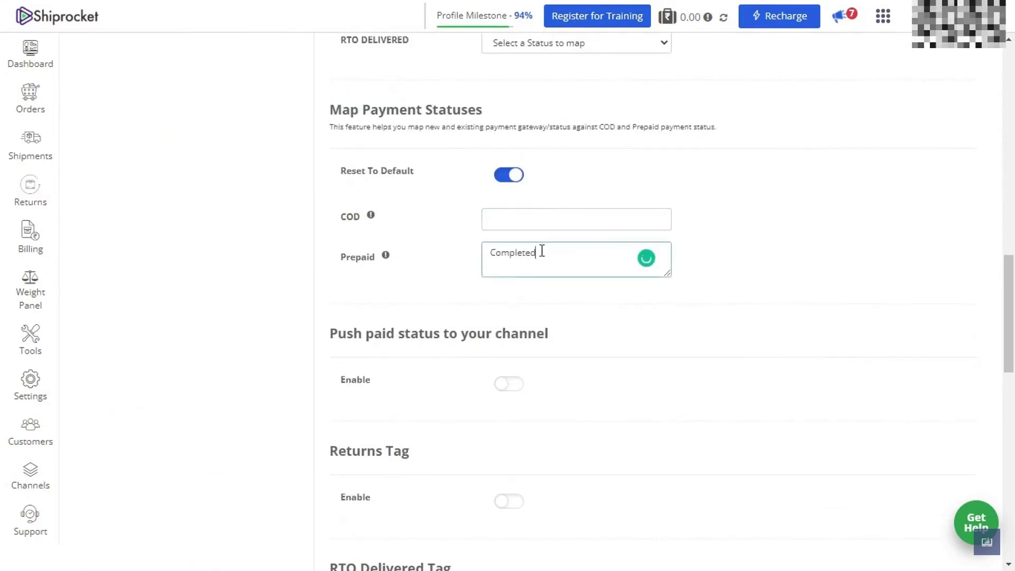
double_click(544, 269)
key("BackSpace")
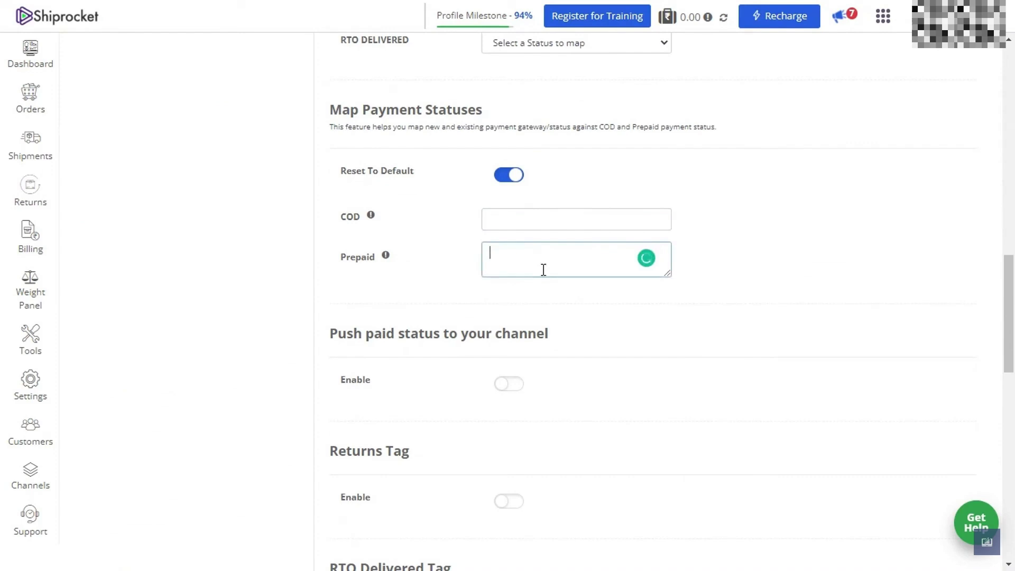
left_click(436, 222)
Enter Payment Pending for COD and Paid for Prepaid.
left_click(510, 219)
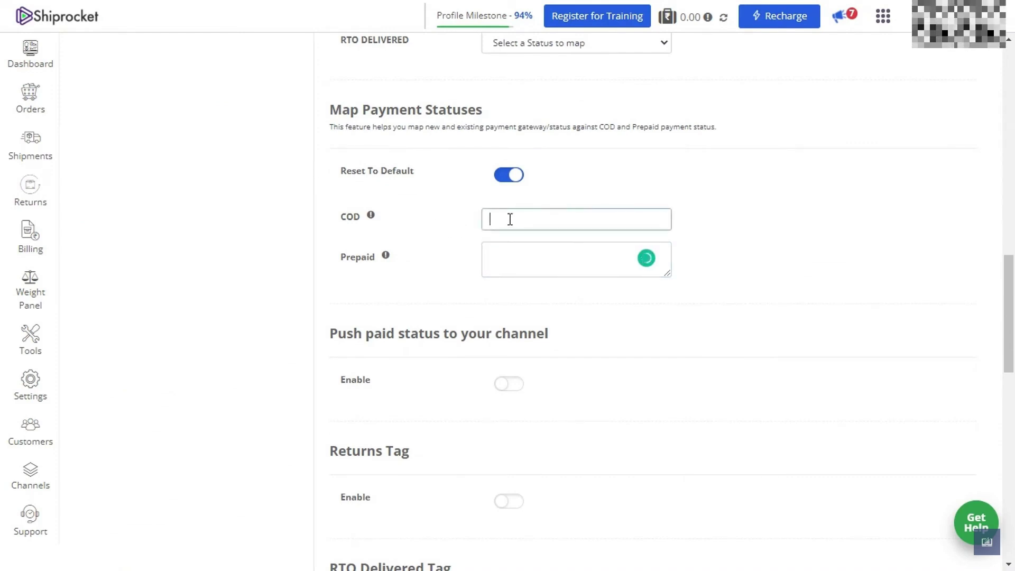
type("Payment Pending")
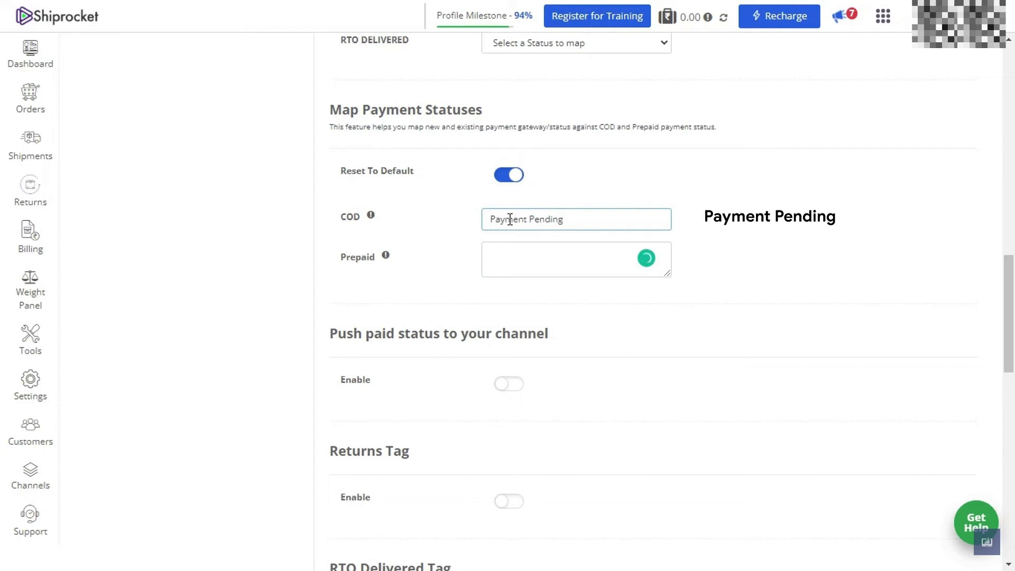
key("Tab")
type("Pa")
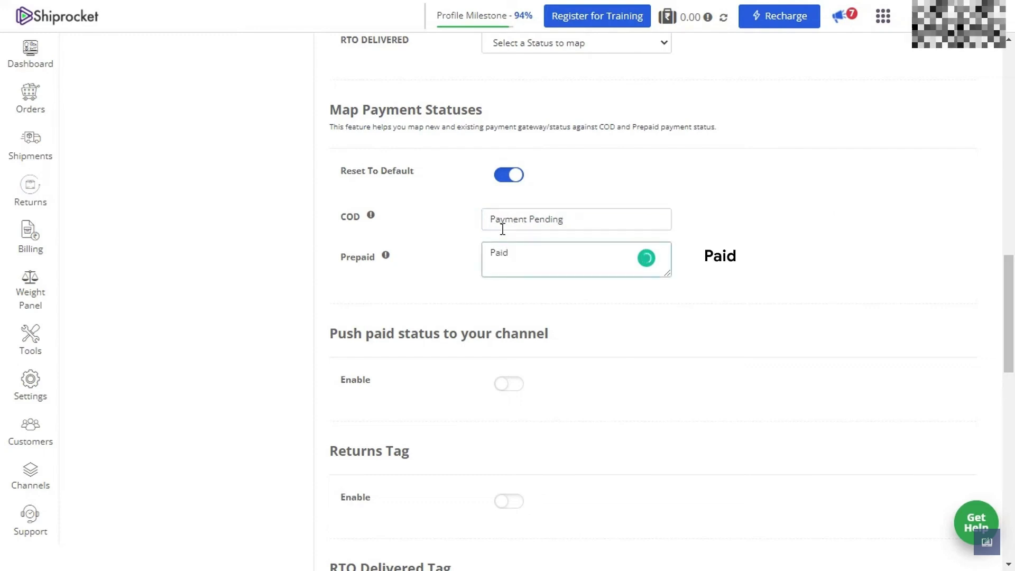
left_click(447, 244)
Scroll through the paid-status push and inventory sync options down to the Authentication section.
scroll(447, 244, "down", 1)
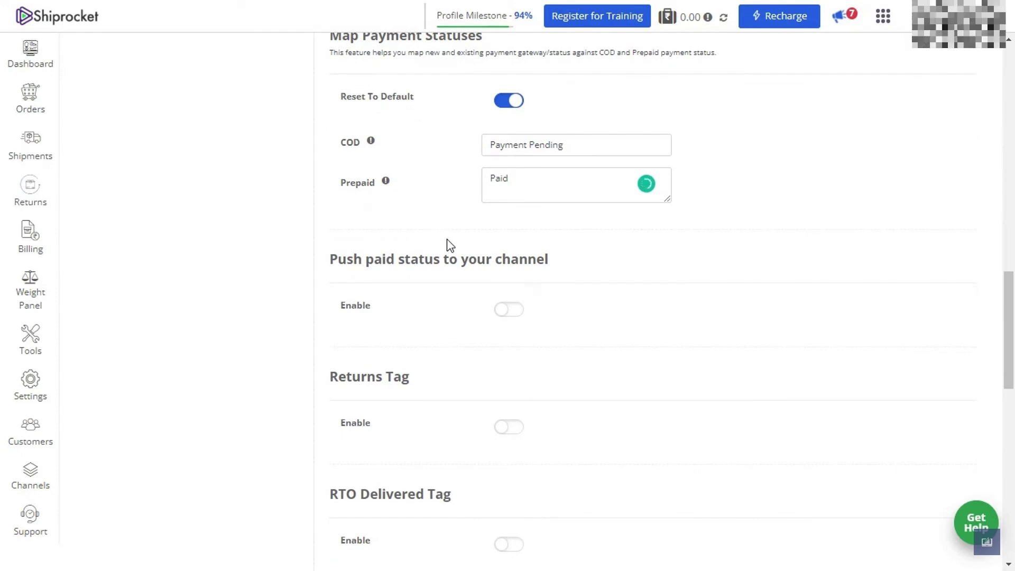
scroll(475, 312, "up", 15)
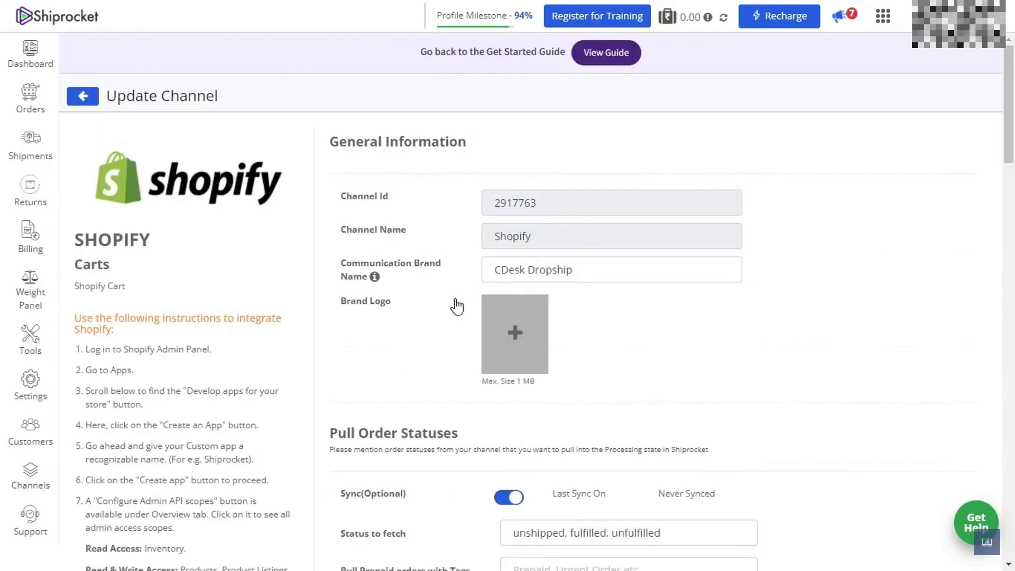
scroll(456, 305, "down", 15)
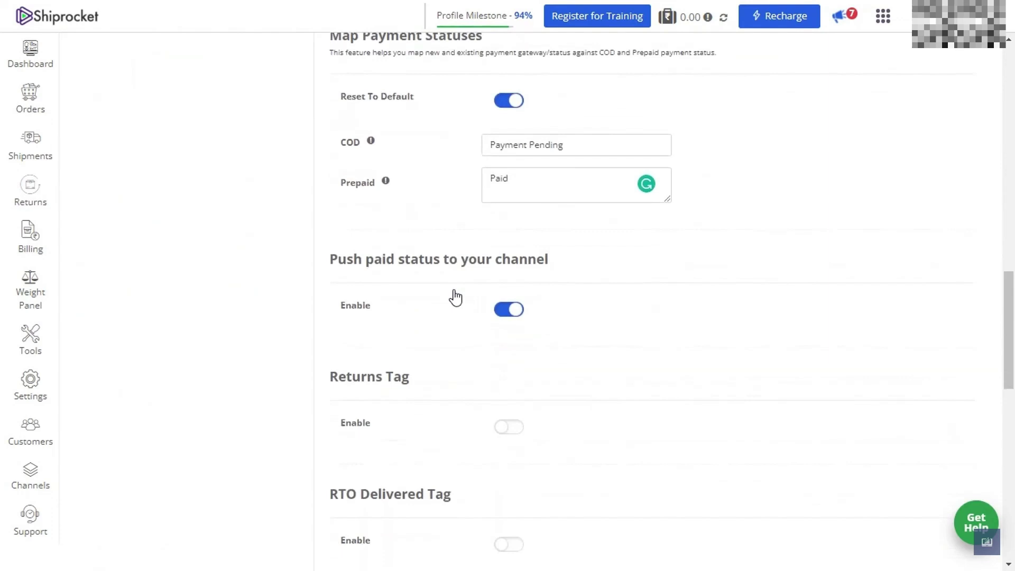
scroll(452, 298, "down", 3)
scroll(444, 253, "down", 4)
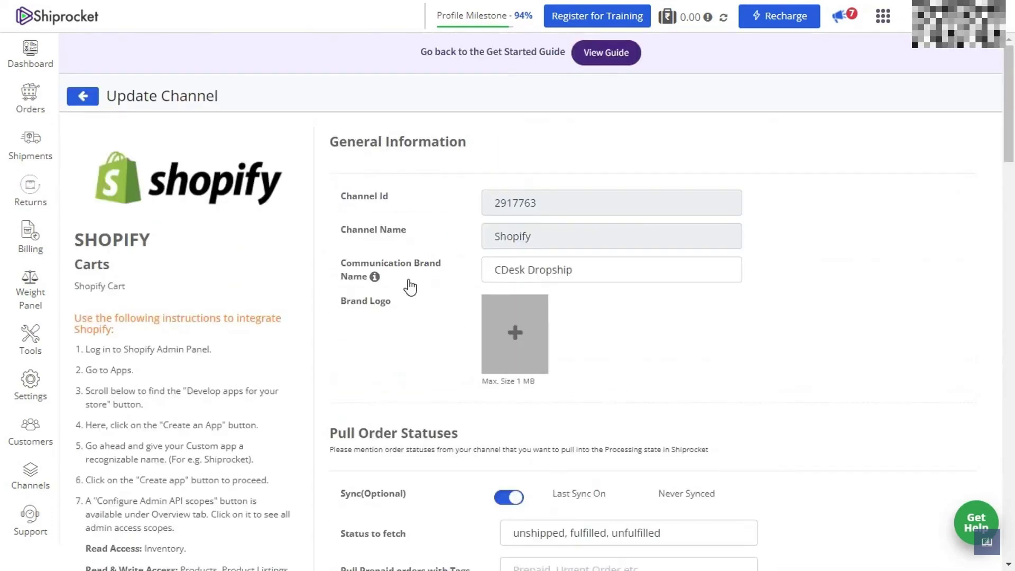
scroll(409, 286, "down", 9)
scroll(423, 299, "down", 16)
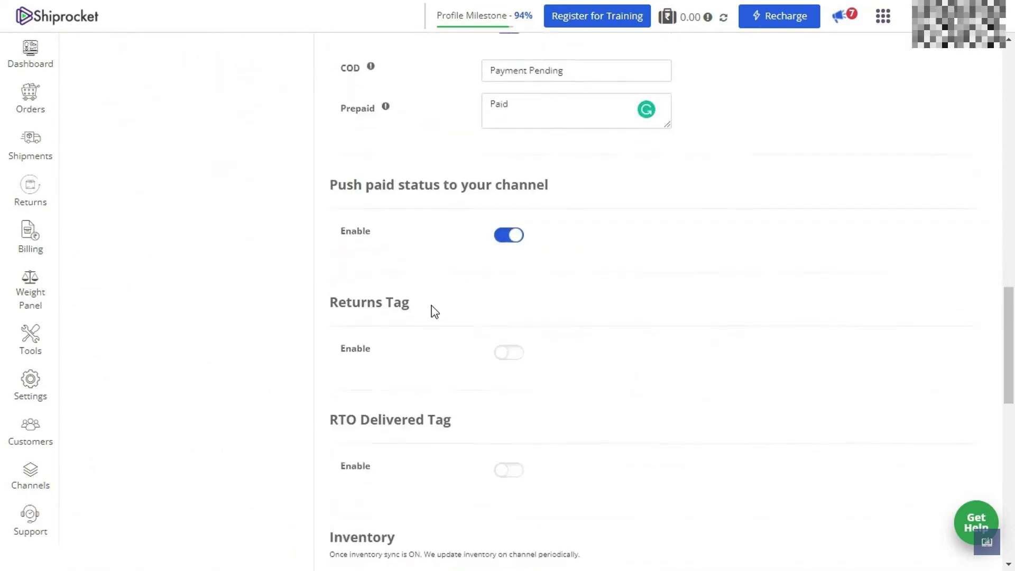
scroll(444, 296, "down", 9)
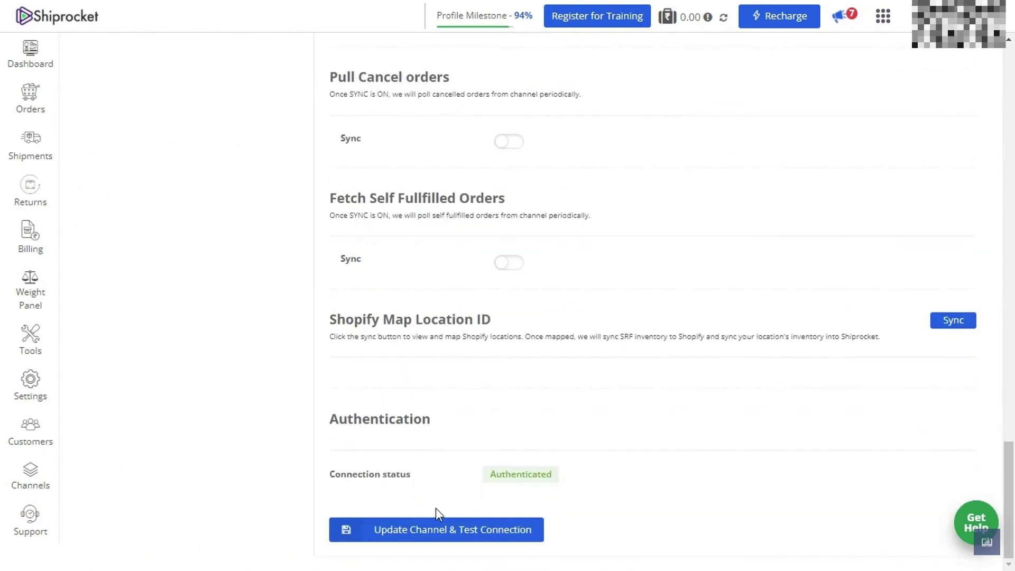
Save the Shopify channel settings with Update Channel & Test Connection.
left_click(446, 531)
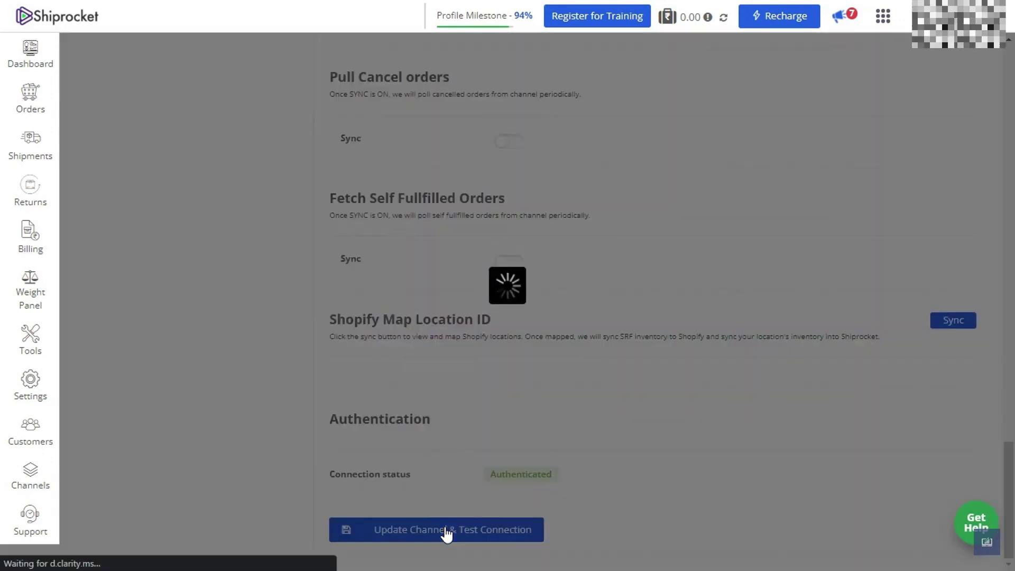